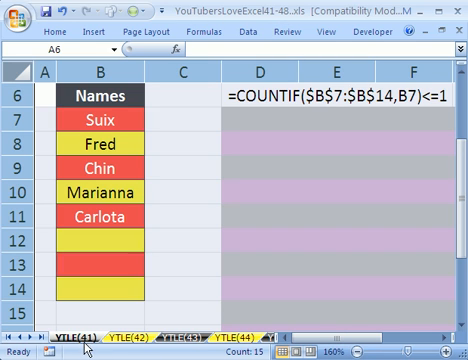
# Select the names range B7:B14 after stepping off to an empty cell
pyautogui.click(192, 118)
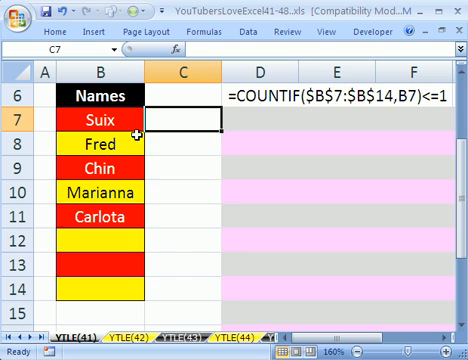
pyautogui.moveTo(102, 120); pyautogui.dragTo(100, 288)
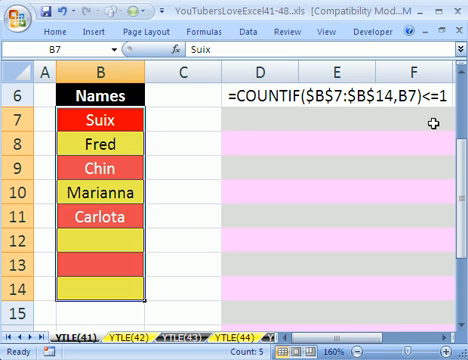
# Reselect B7:B14 and browse the Home and Data ribbon commands
pyautogui.moveTo(104, 120); pyautogui.dragTo(104, 285)
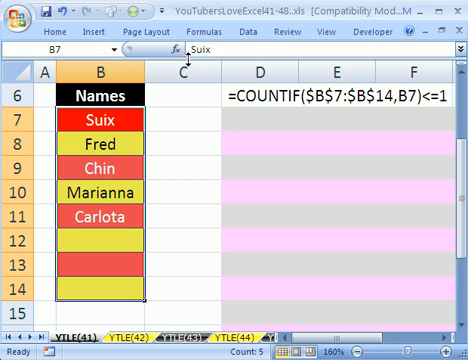
pyautogui.click(55, 31)
pyautogui.click(248, 31)
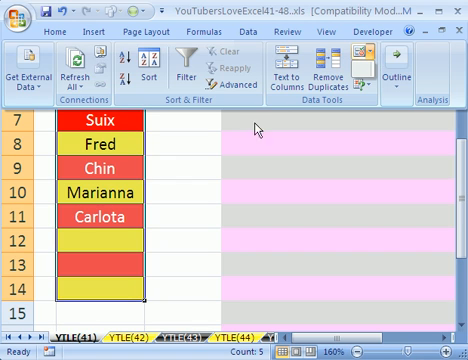
pyautogui.click(193, 158)
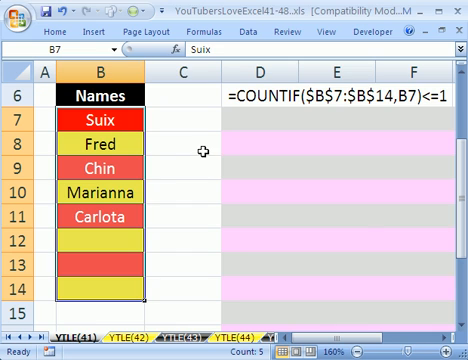
# Bring up Data Validation for the selected names with Alt, D, L
pyautogui.hotkey('alt', 'd')
pyautogui.press('l')
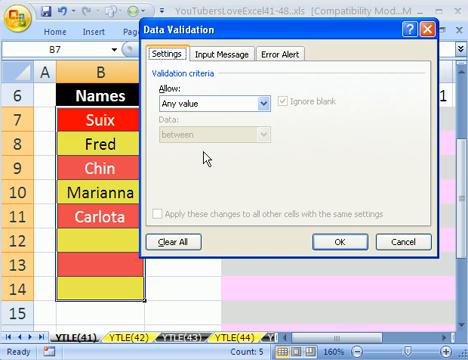
# Allow Custom validation and begin the formula =countif( with the dialog moved aside
pyautogui.click(264, 104)
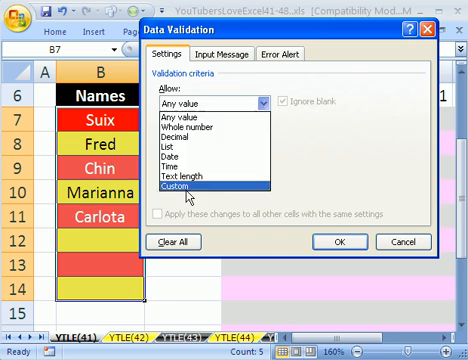
pyautogui.click(176, 186)
pyautogui.click(200, 165)
pyautogui.moveTo(173, 32)
pyautogui.mouseDown()
pyautogui.moveTo(203, 50)
pyautogui.moveTo(188, 57)
pyautogui.mouseUp()
pyautogui.write('=countif(')
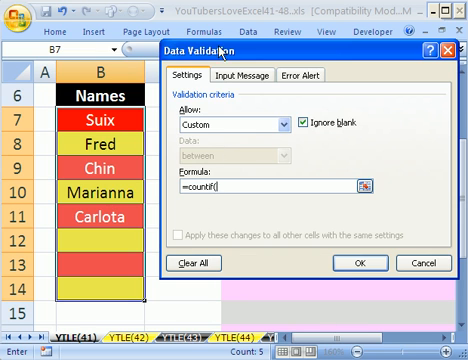
# Build =countif(B$7:B$14,B7)<=1 using the B7:B14 range with locked rows and B7 as the counted value
pyautogui.moveTo(222, 52); pyautogui.dragTo(213, 63)
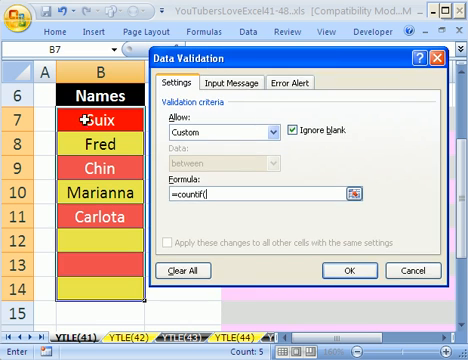
pyautogui.moveTo(86, 120); pyautogui.dragTo(86, 293)
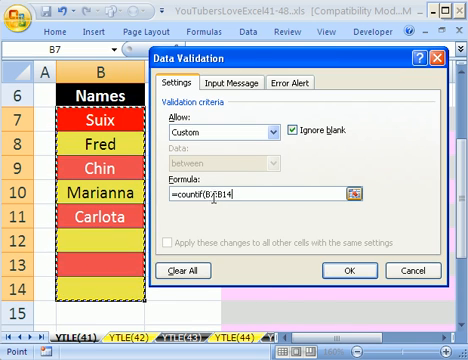
pyautogui.press('F4')
pyautogui.press('F4')
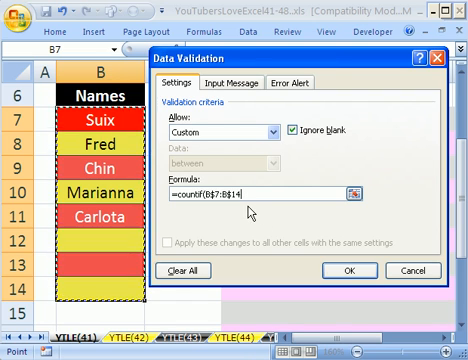
pyautogui.write(',')
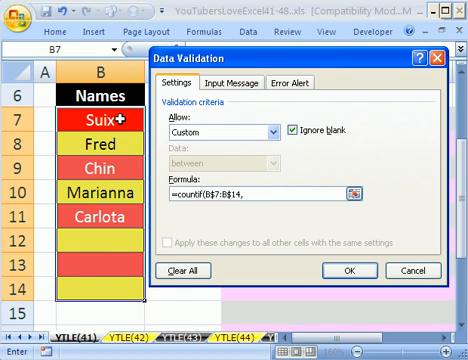
pyautogui.click(118, 120)
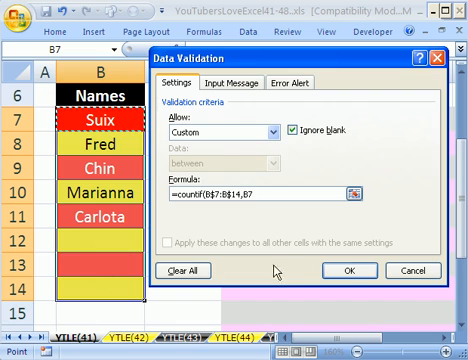
pyautogui.write(')<=1')
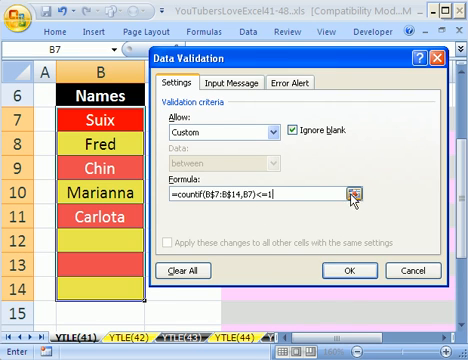
# Set a Stop error alert titled 'No Duplicates Allowed' saying 'Hey, No Dups!' and apply the rule
pyautogui.click(285, 84)
pyautogui.click(306, 151)
pyautogui.write('No Duplicates Allowed')
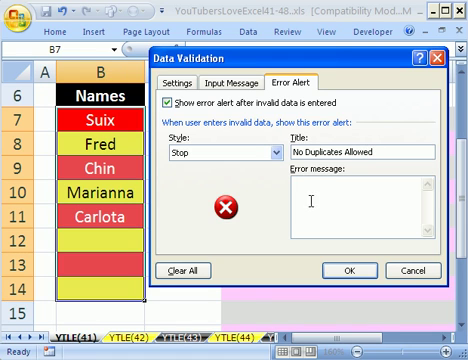
pyautogui.click(310, 201)
pyautogui.write('Hey, No Dups!')
pyautogui.click(352, 277)
# Enter duplicate Carlota in B12, see it rejected, and retry
pyautogui.click(114, 243)
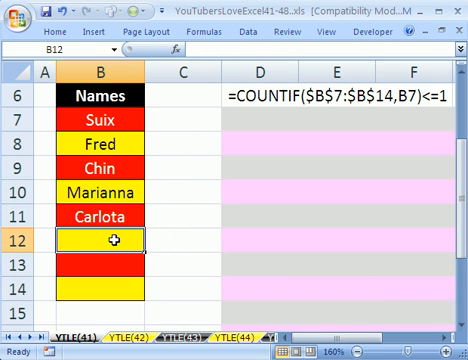
pyautogui.write('C')
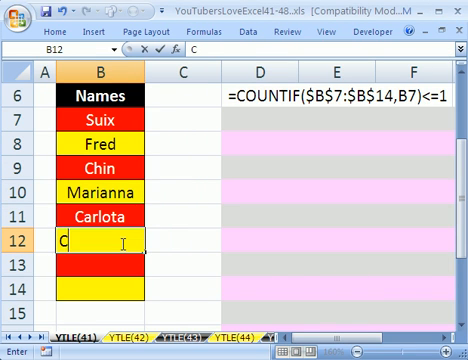
pyautogui.write('ar')
pyautogui.press('Return')
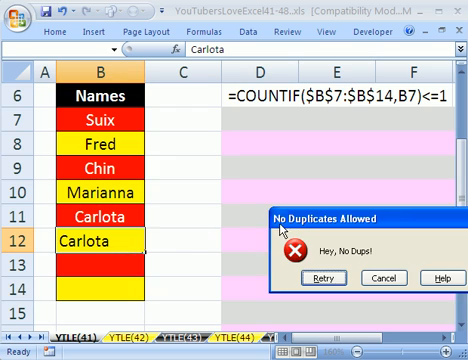
pyautogui.moveTo(300, 218); pyautogui.dragTo(186, 160)
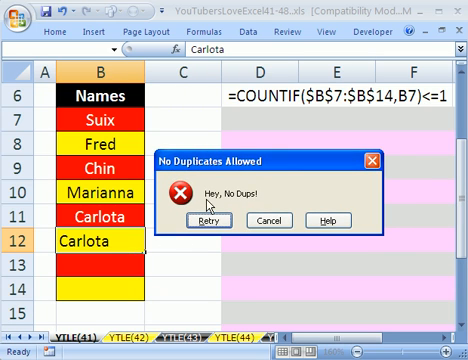
pyautogui.click(209, 221)
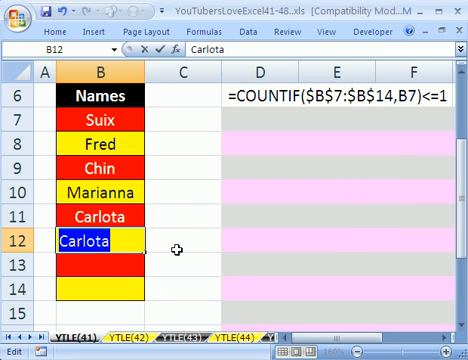
pyautogui.write('Chin')
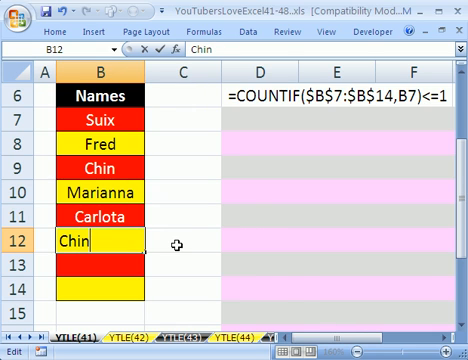
# Enter duplicate Chin, see it rejected, then enter the unique name Chan in B12
pyautogui.press('Return')
pyautogui.moveTo(380, 219); pyautogui.dragTo(257, 157)
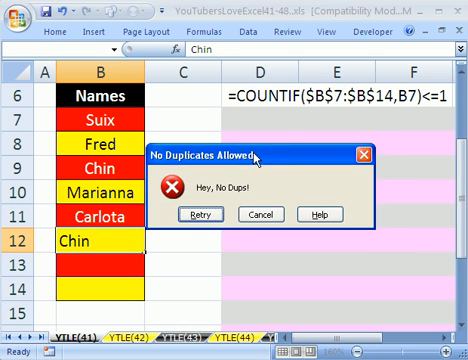
pyautogui.click(203, 214)
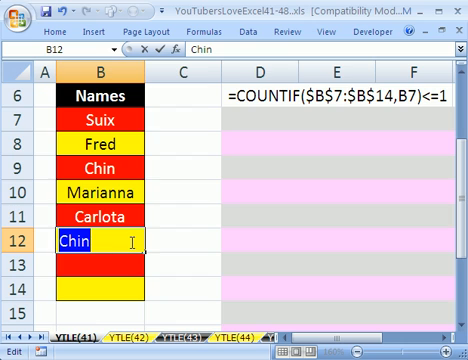
pyautogui.write('C')
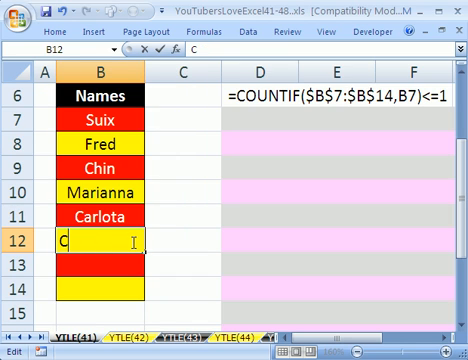
pyautogui.write('h')
pyautogui.write('an')
pyautogui.press('Return')
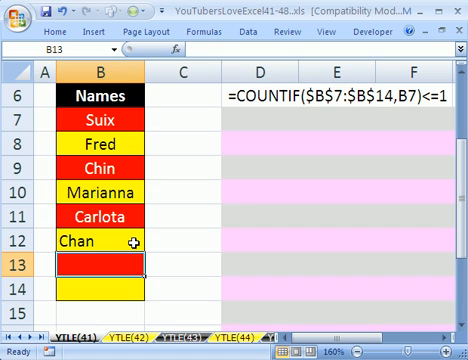